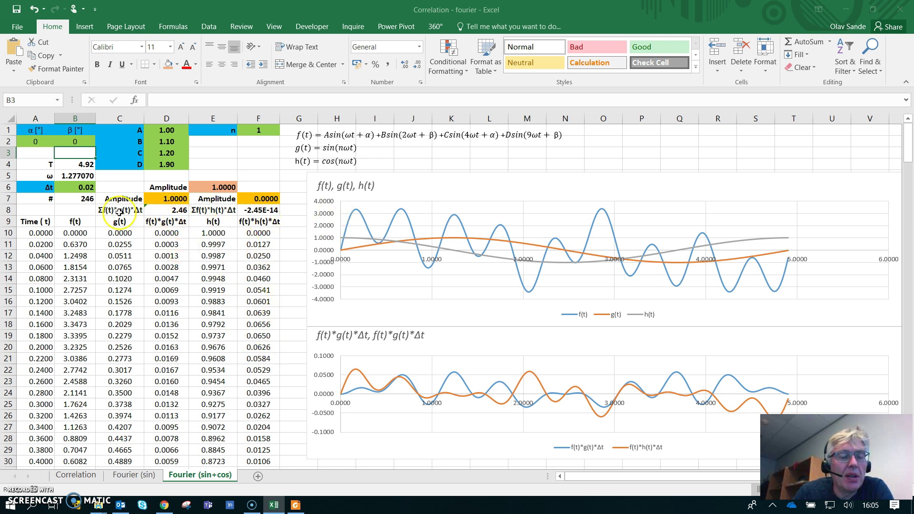
# Step: Check the D7 sine amplitude formula, then enter =SQRT(D7^2 + F7^2) in E6
pyautogui.click(172, 199)
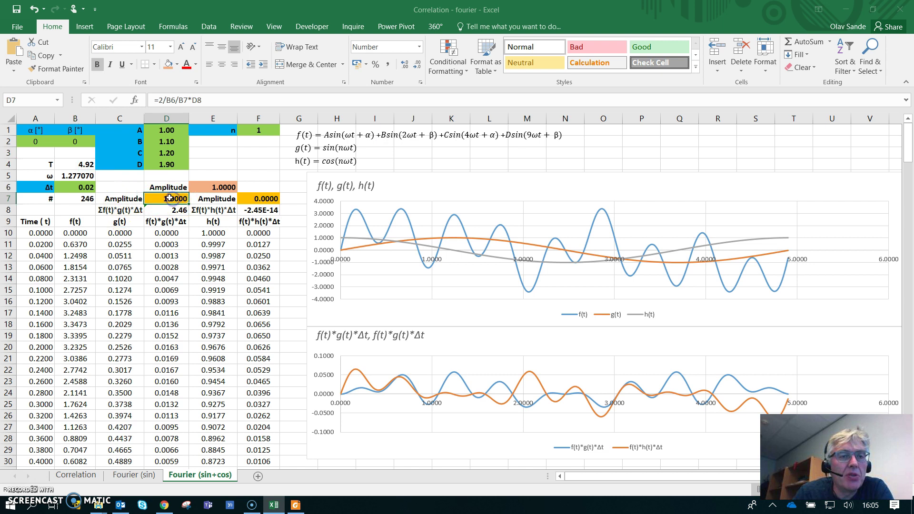
pyautogui.click(216, 97)
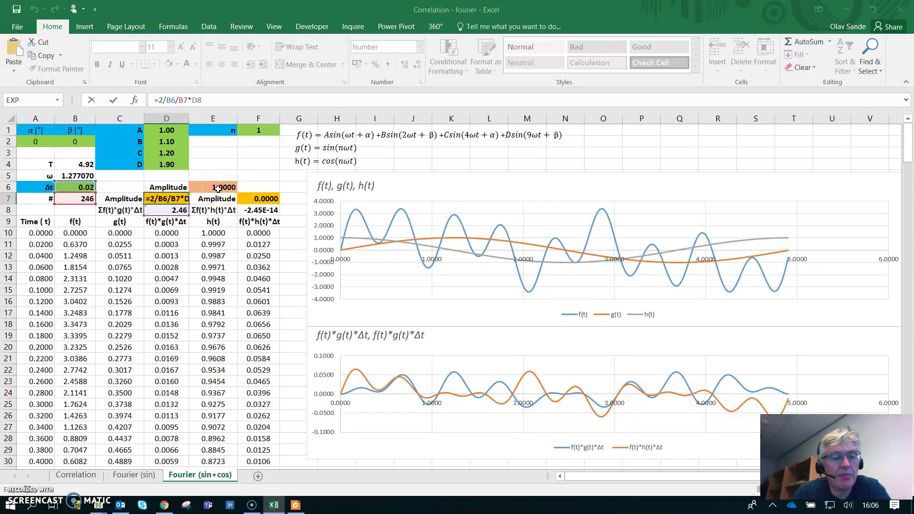
pyautogui.click(217, 189)
pyautogui.write('=SQRT(D7^2 + F7^2)')
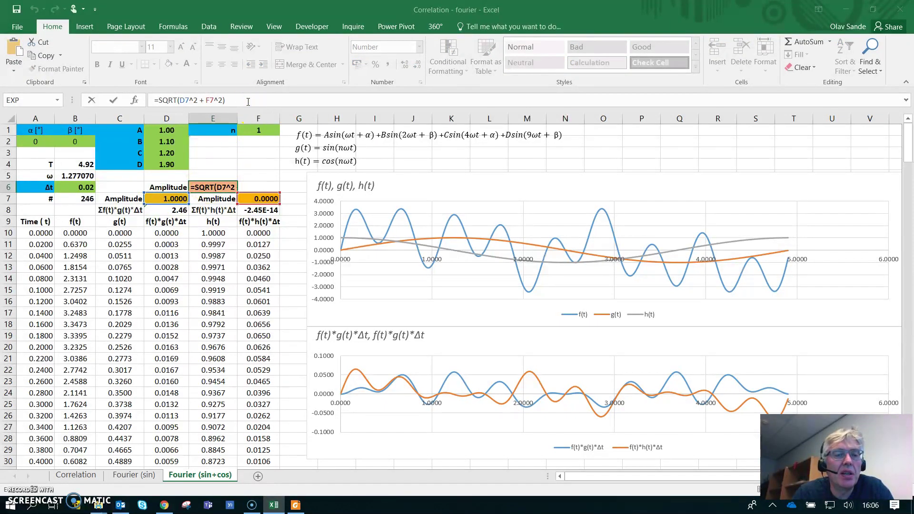
pyautogui.hotkey('ctrl', 'Return')
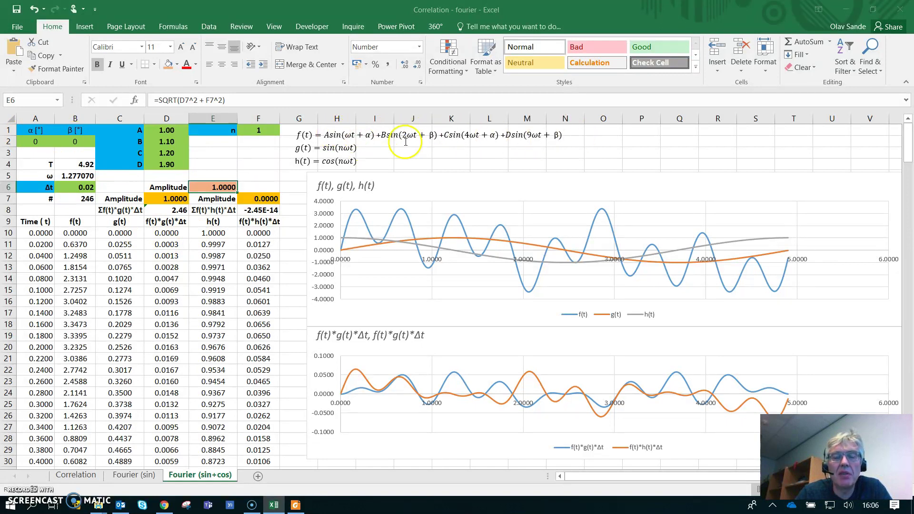
# Step: Try harmonic numbers 2 and 4 in F1
pyautogui.click(267, 130)
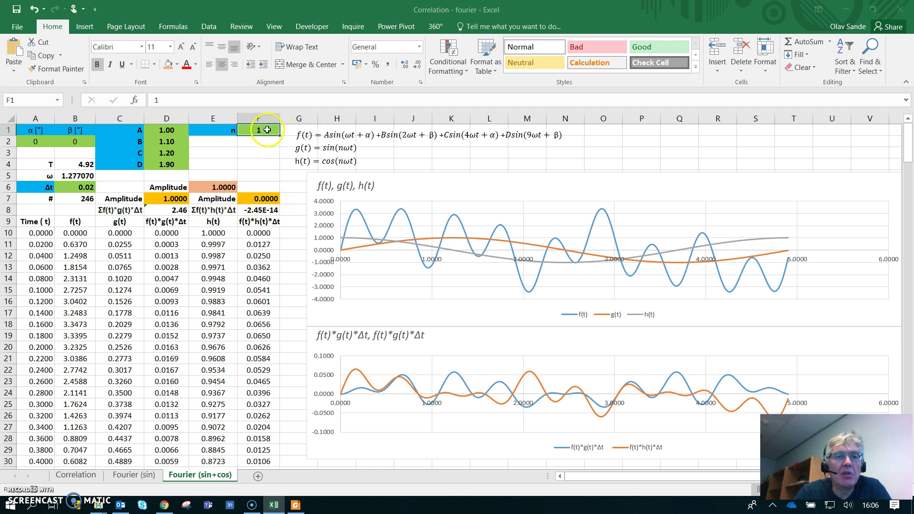
pyautogui.write('2')
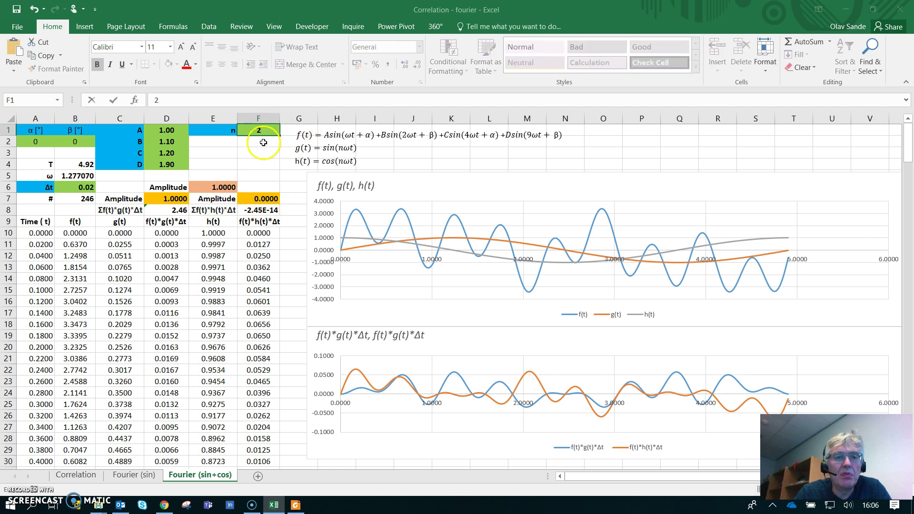
pyautogui.press('Return')
pyautogui.click(267, 128)
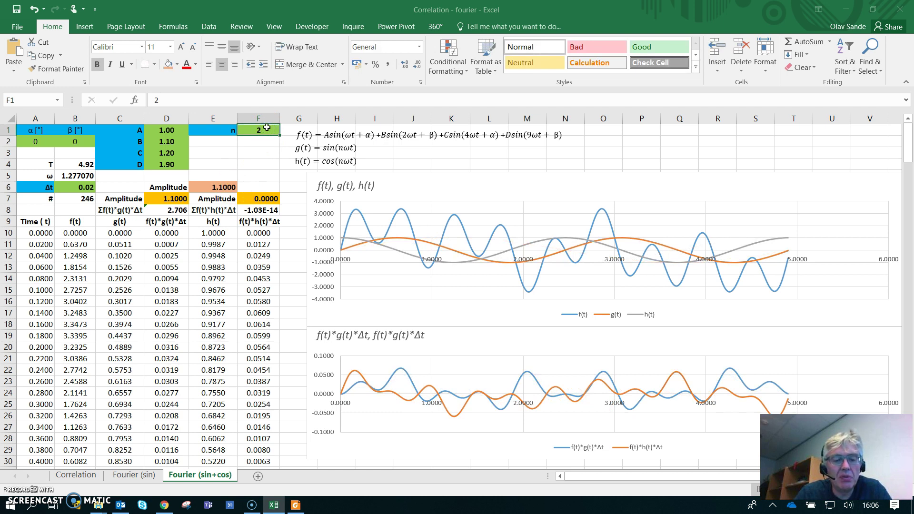
pyautogui.write('4')
pyautogui.press('Return')
pyautogui.click(243, 146)
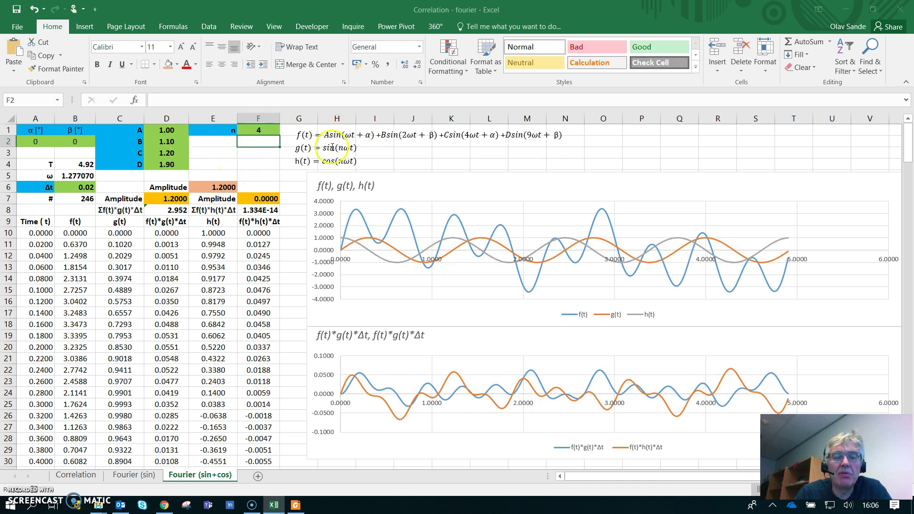
# Step: Set n in F1 to 9 so the sine amplitude reads 1.9000
pyautogui.click(273, 130)
pyautogui.write('9')
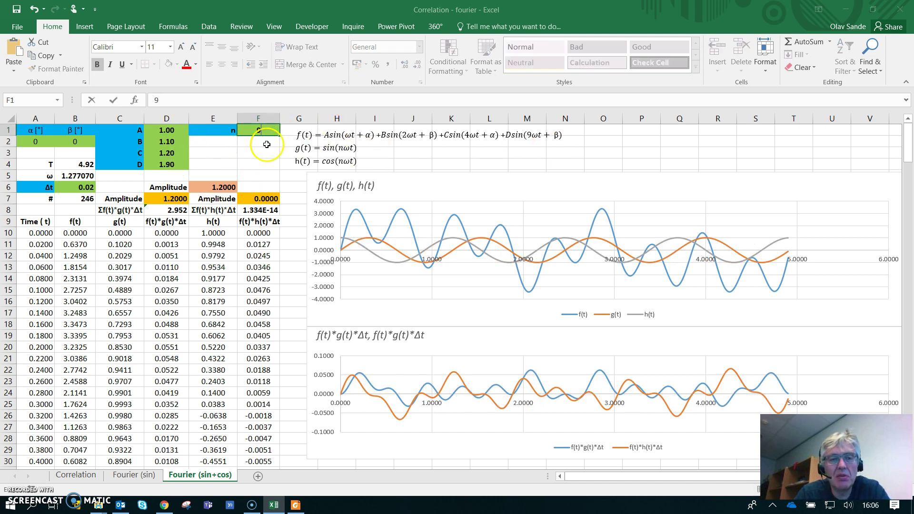
pyautogui.click(267, 147)
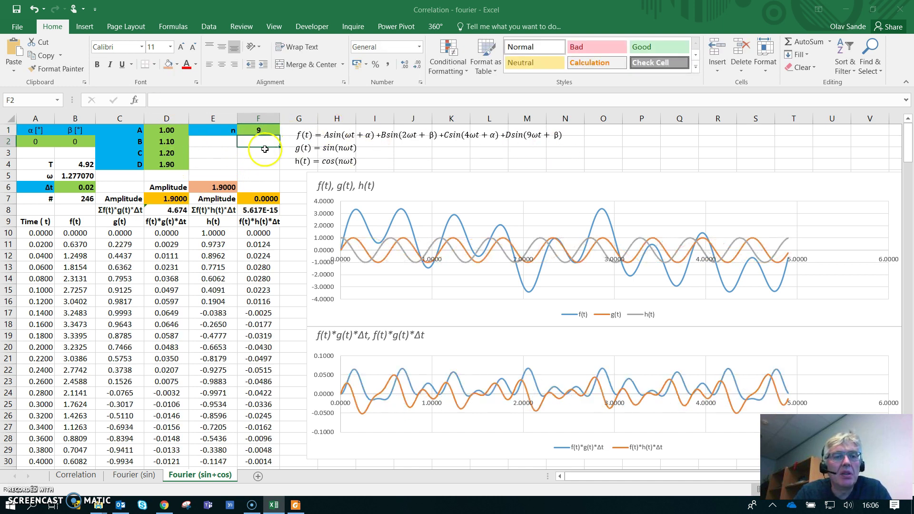
pyautogui.click(257, 130)
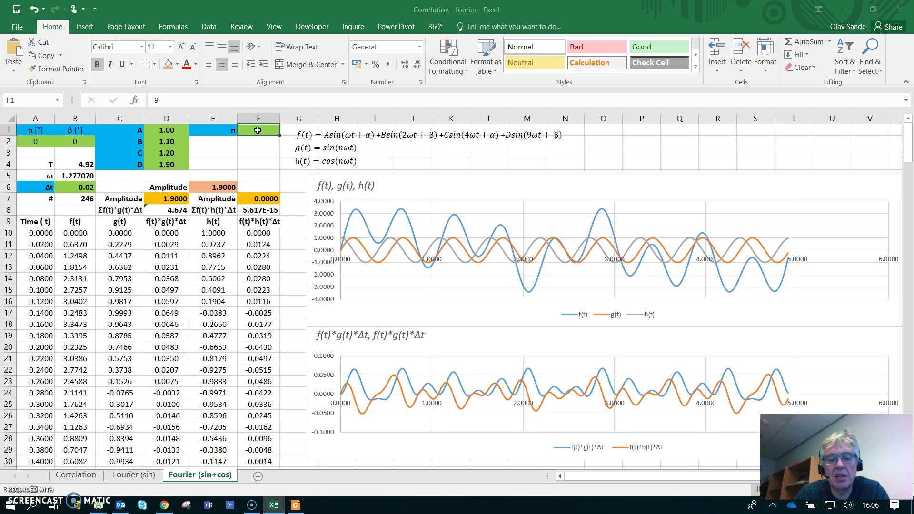
# Step: Try harmonic number 8, then 1, in F1
pyautogui.write('8')
pyautogui.hotkey('ctrl', 'Return')
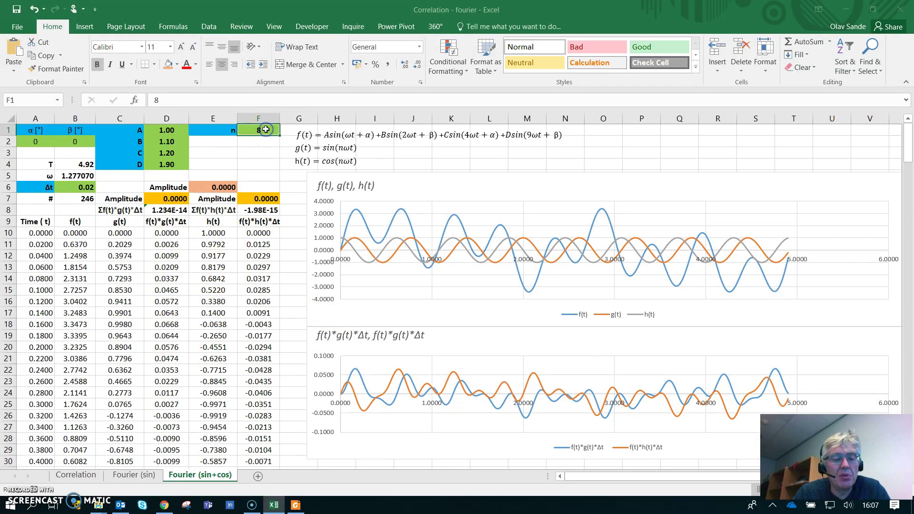
pyautogui.write('1')
pyautogui.click(263, 144)
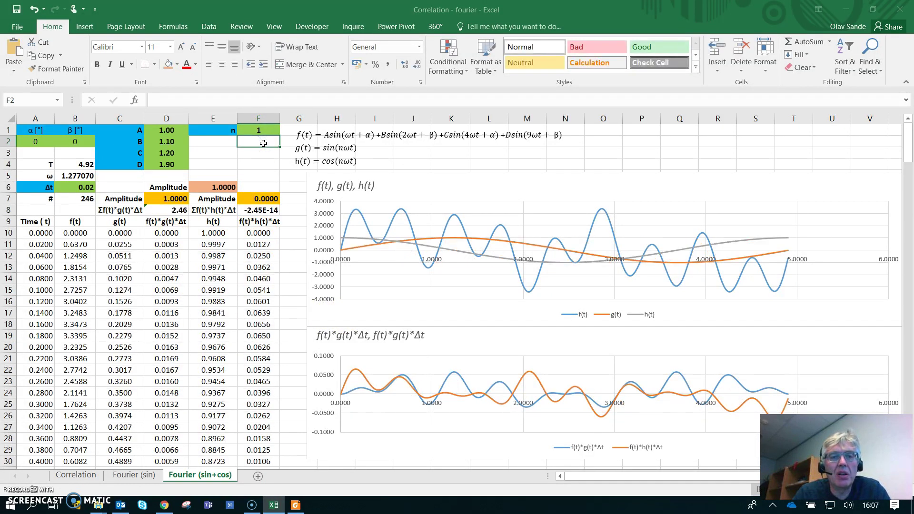
# Step: Test n = 0, then return n to 1 for a sine amplitude of 1.0000
pyautogui.click(262, 130)
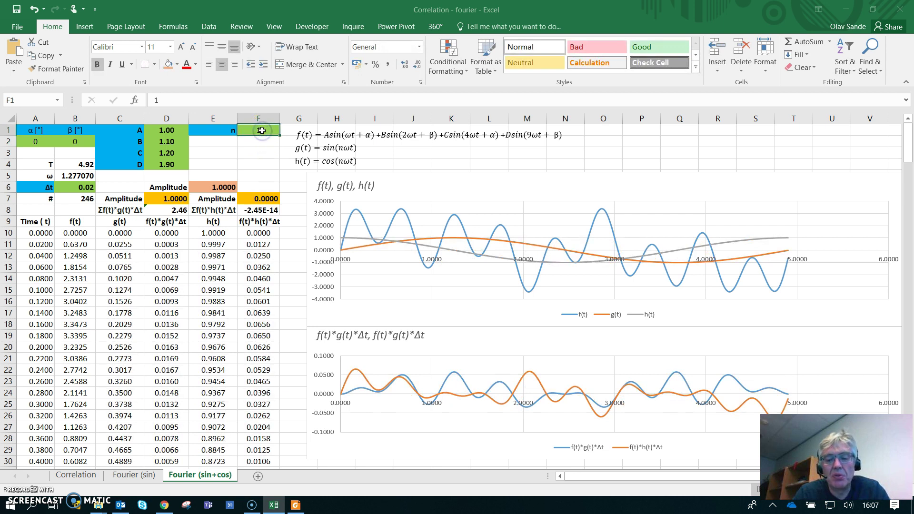
pyautogui.write('0')
pyautogui.click(259, 144)
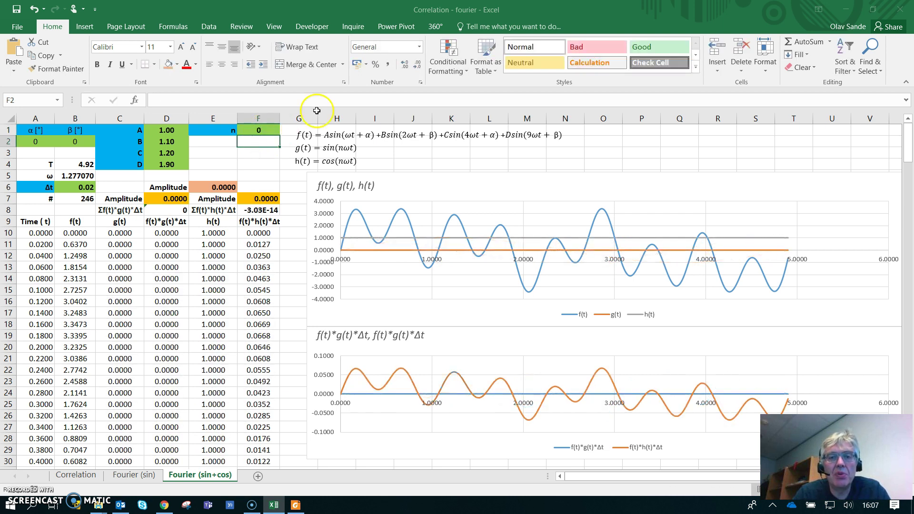
pyautogui.click(259, 130)
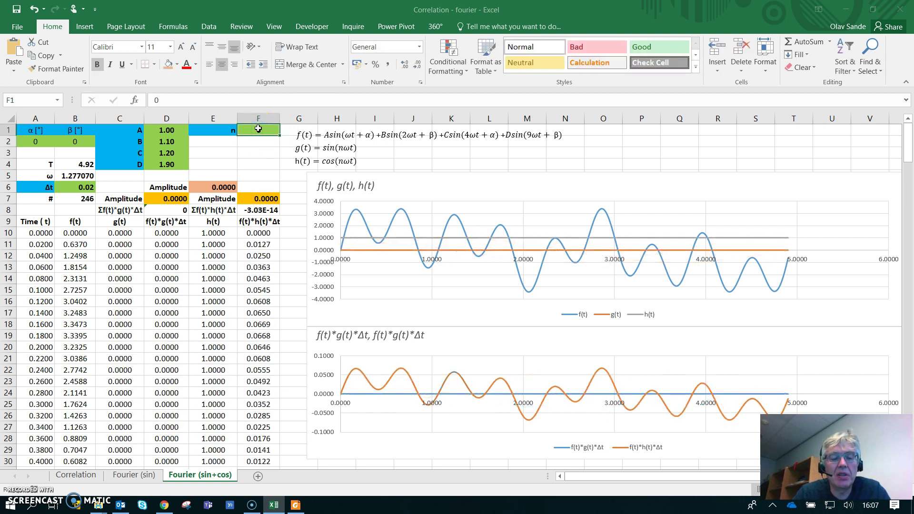
pyautogui.write('1')
pyautogui.click(257, 151)
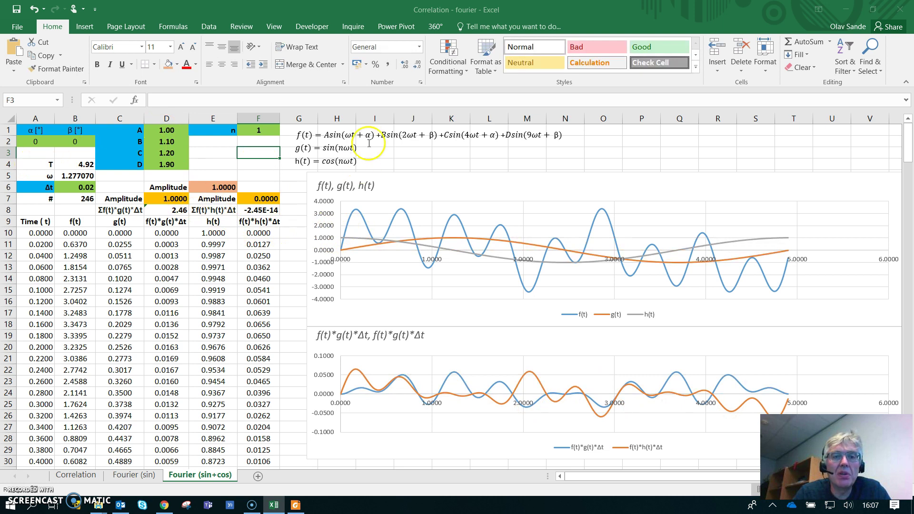
pyautogui.click(43, 141)
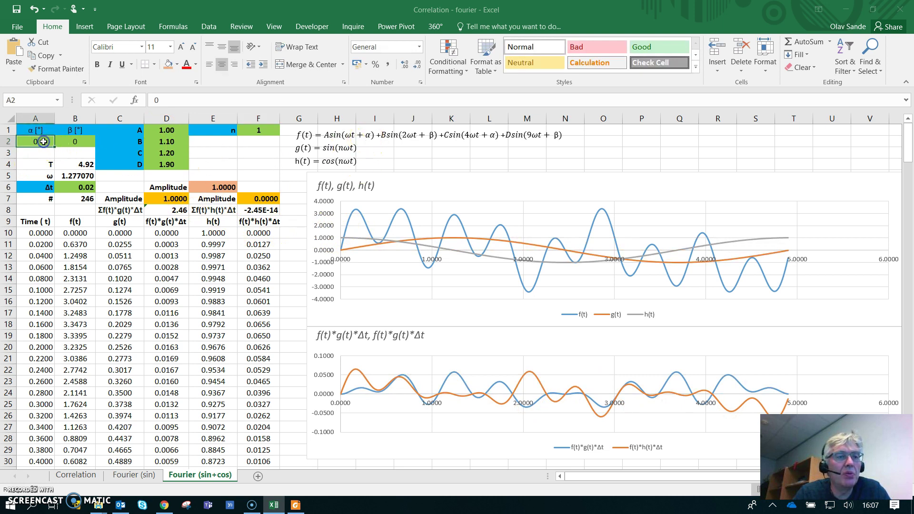
pyautogui.write('45')
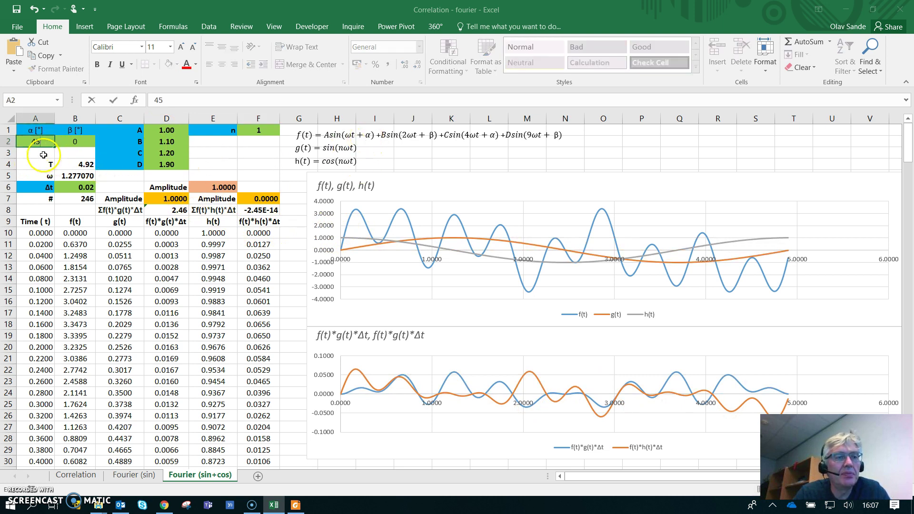
pyautogui.press('Return')
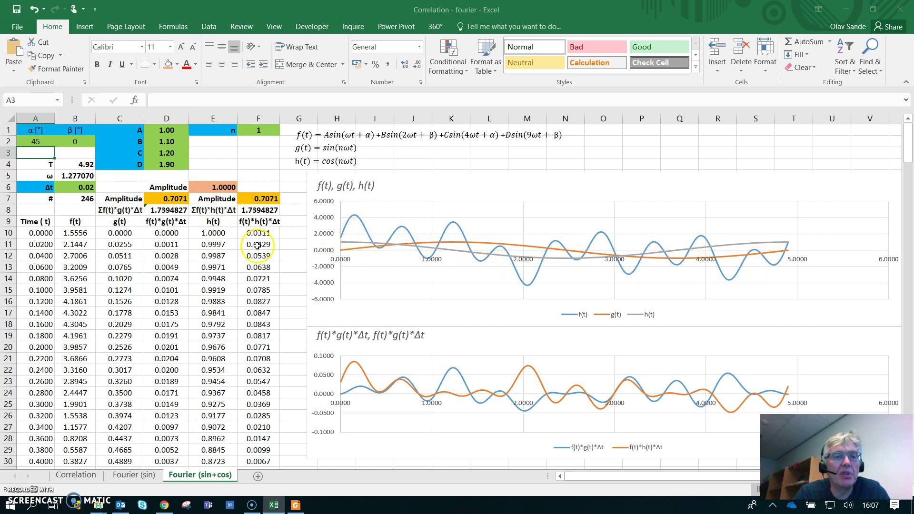
pyautogui.click(33, 142)
pyautogui.write('90')
pyautogui.press('Return')
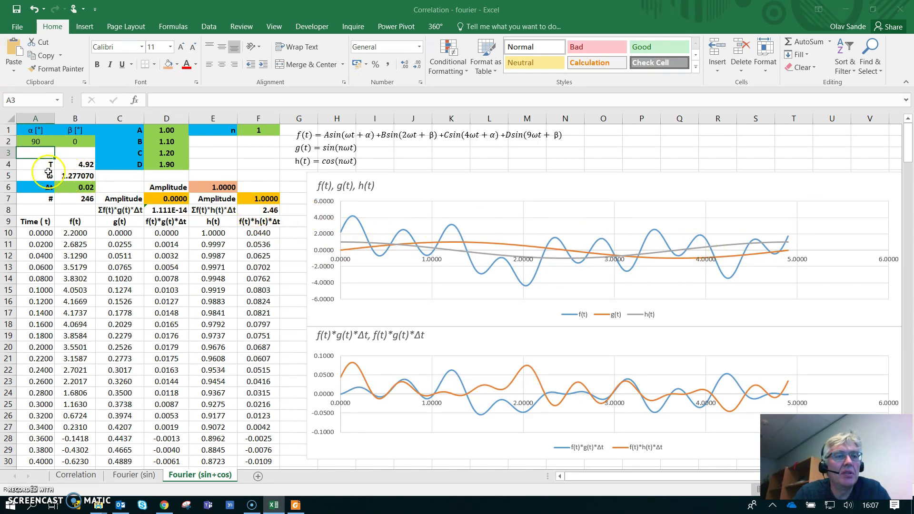
pyautogui.click(41, 142)
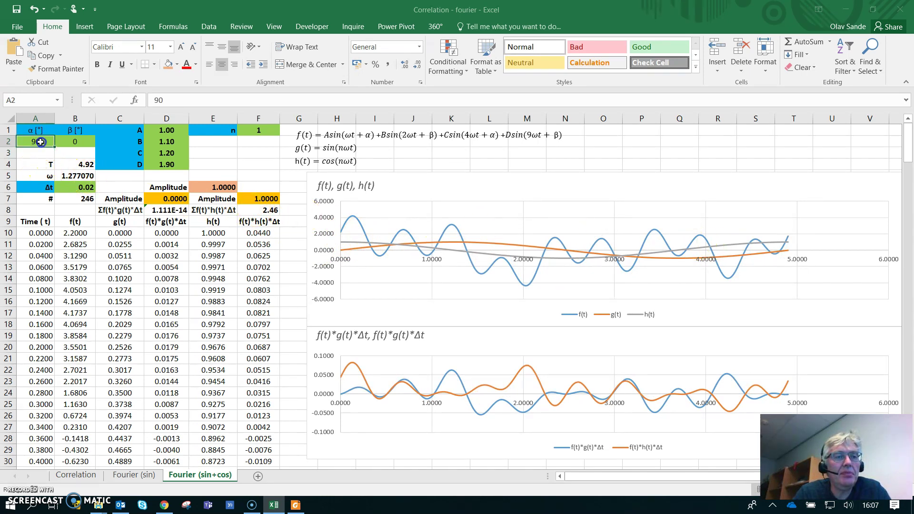
pyautogui.write('0')
pyautogui.click(41, 152)
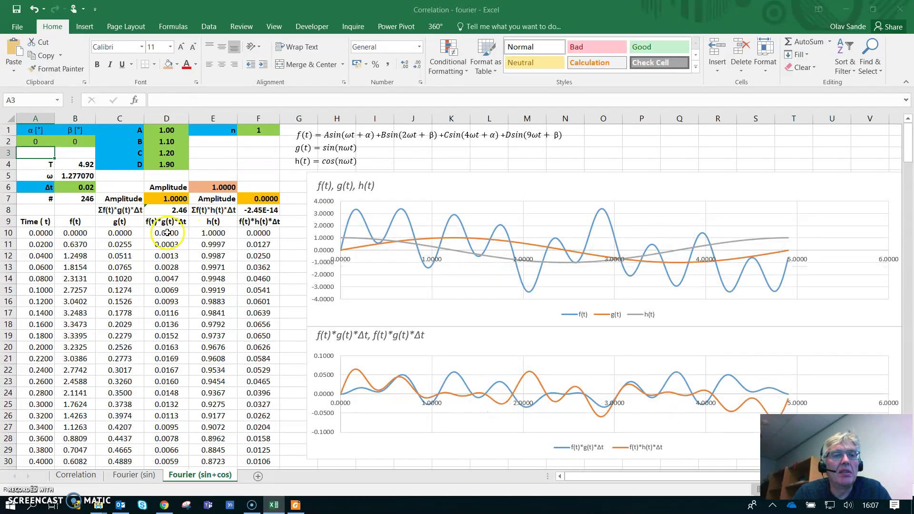
# Step: Set phase offsets α in A2 and β in B2 to 45
pyautogui.click(37, 141)
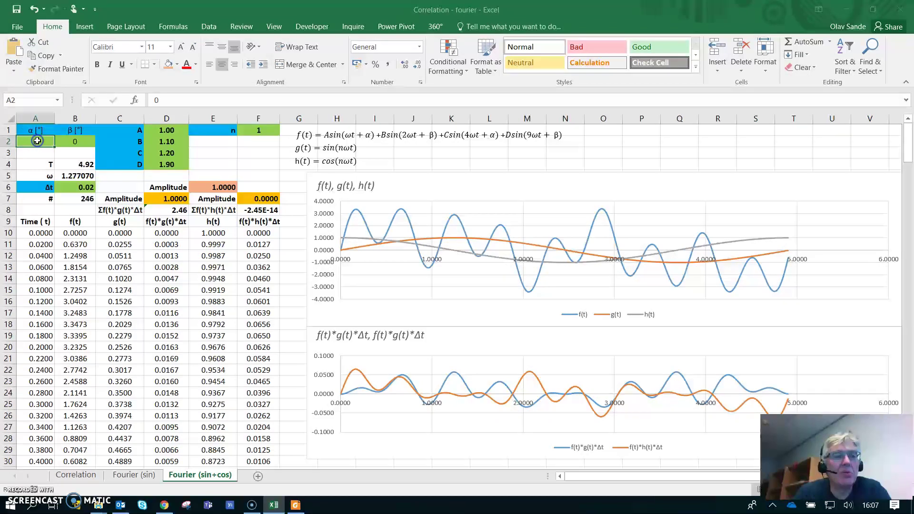
pyautogui.write('45')
pyautogui.click(88, 141)
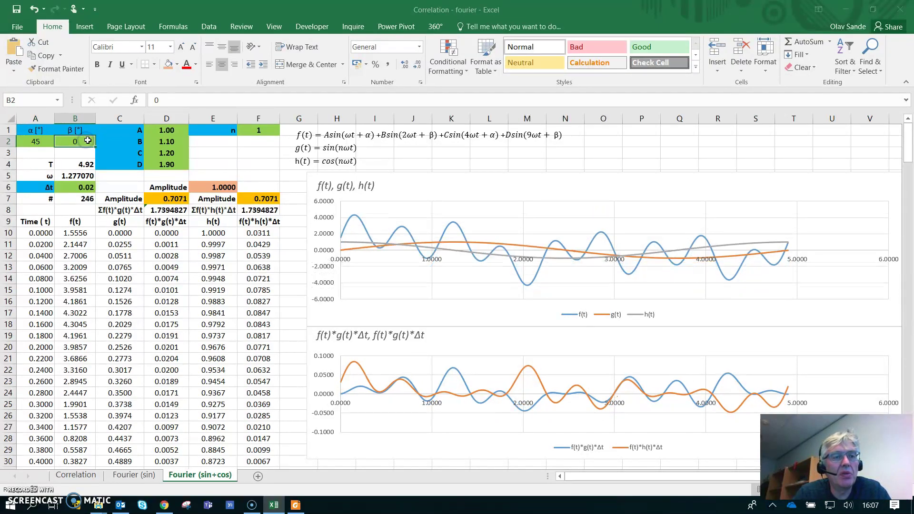
pyautogui.write('45')
pyautogui.click(77, 150)
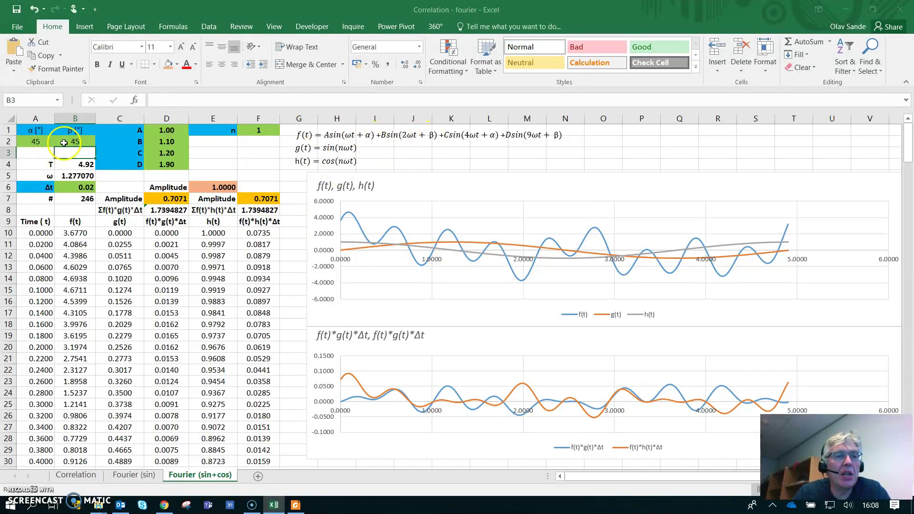
# Step: With both offsets at 45, try harmonic numbers 2, 4 and 9
pyautogui.click(269, 131)
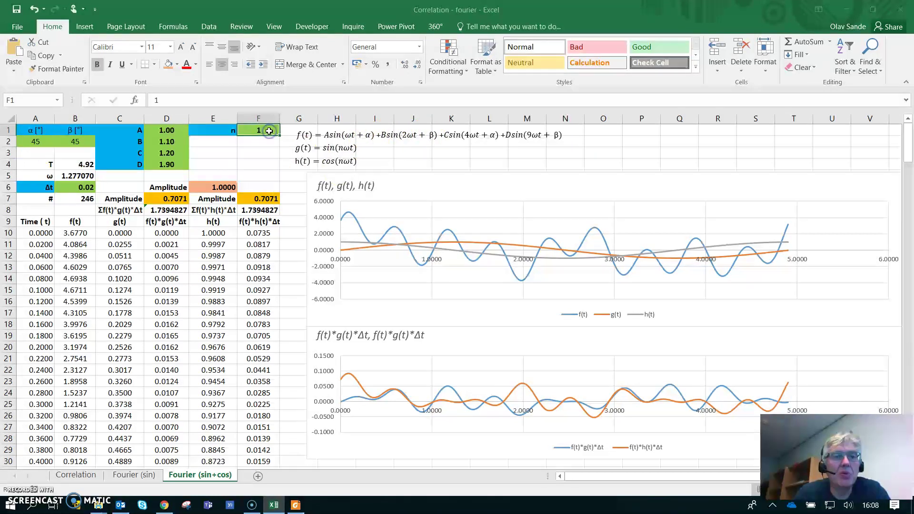
pyautogui.write('2')
pyautogui.hotkey('ctrl', 'Return')
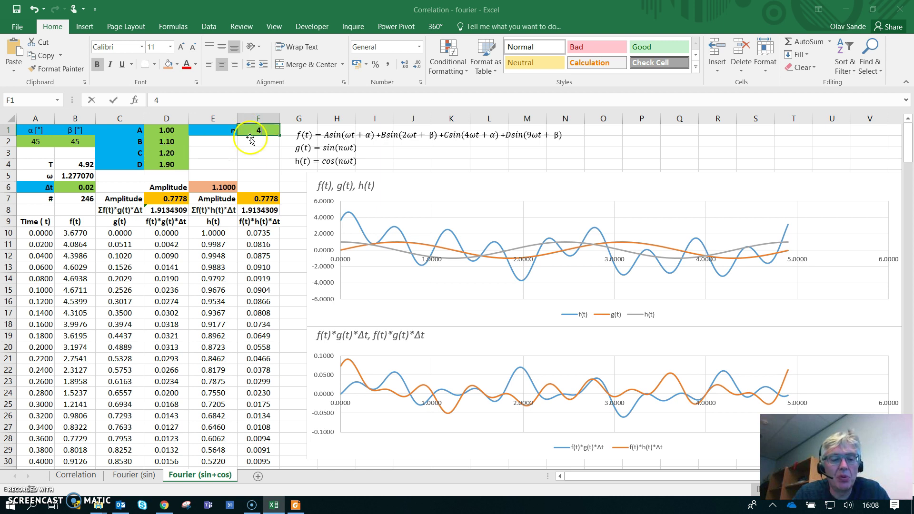
pyautogui.write('4')
pyautogui.press('Return')
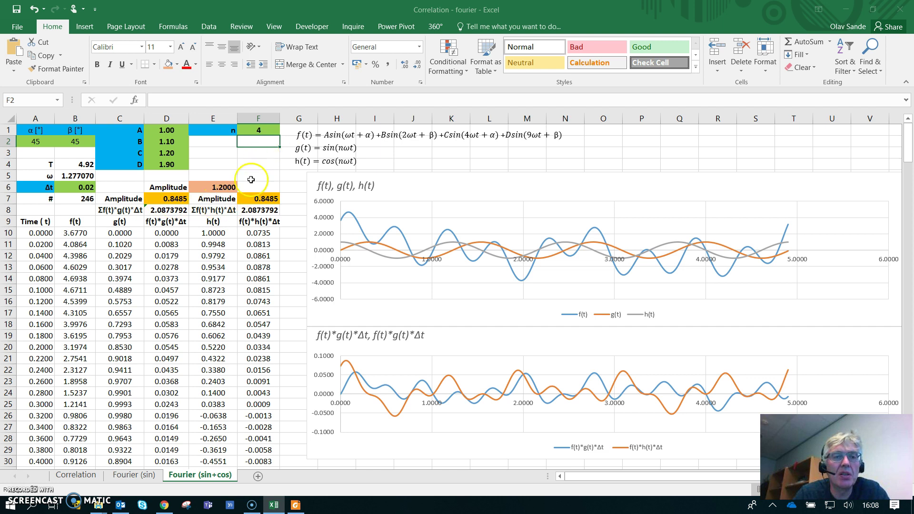
pyautogui.click(262, 131)
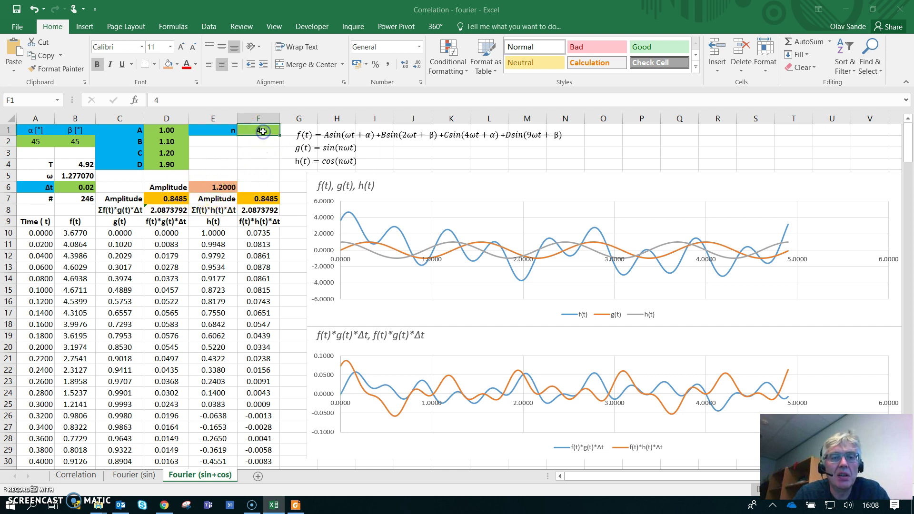
pyautogui.write('9')
pyautogui.click(258, 145)
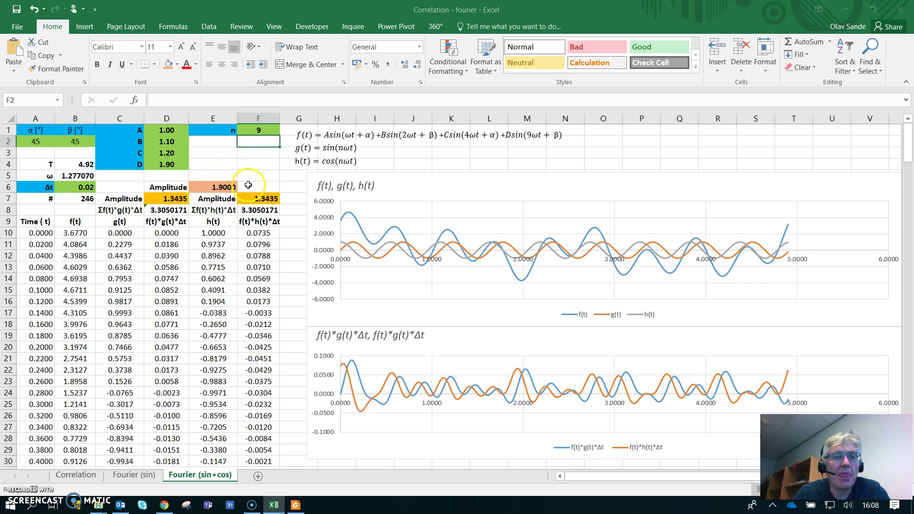
# Step: Try harmonic numbers 8, 5 and 3, then select F2:F3
pyautogui.click(247, 131)
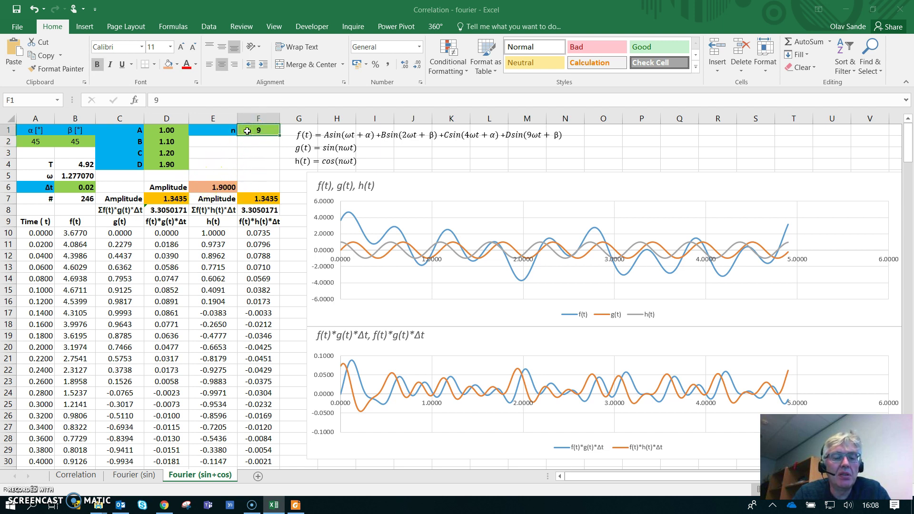
pyautogui.write('8')
pyautogui.press('Return')
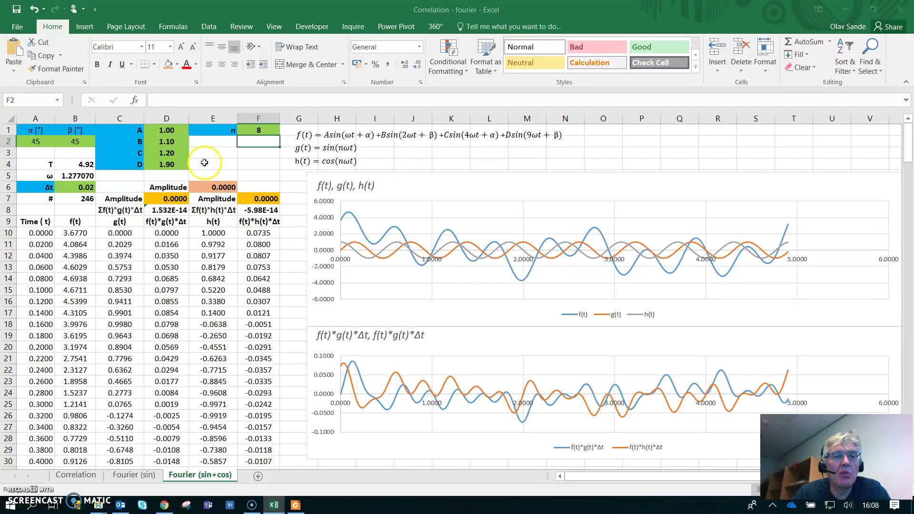
pyautogui.click(255, 131)
pyautogui.write('5')
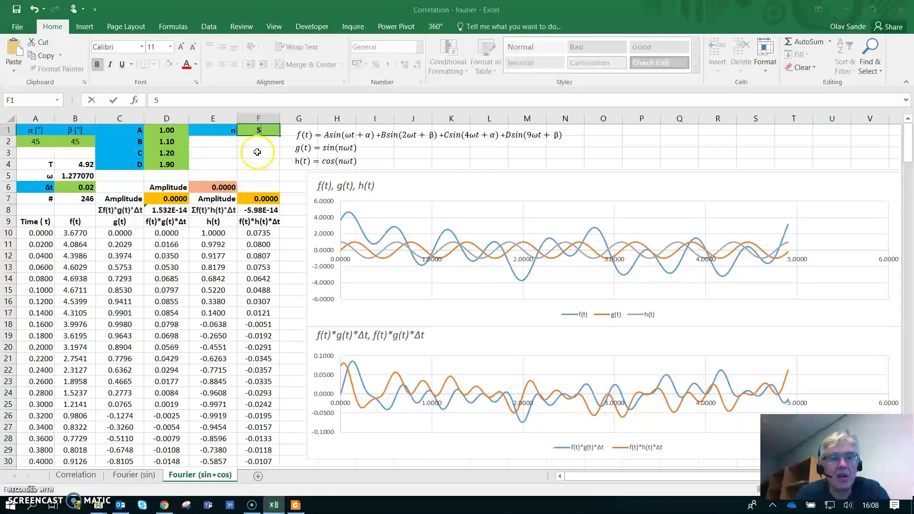
pyautogui.click(258, 147)
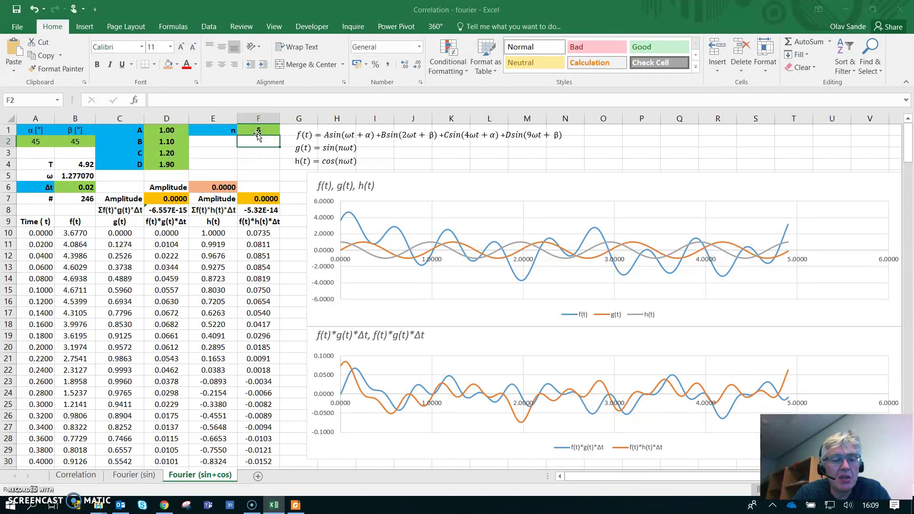
pyautogui.write('3')
pyautogui.press('Return')
pyautogui.moveTo(257, 142); pyautogui.dragTo(270, 142)
# Step: Re-enter n = 3 in F1, then try n = 6
pyautogui.click(266, 129)
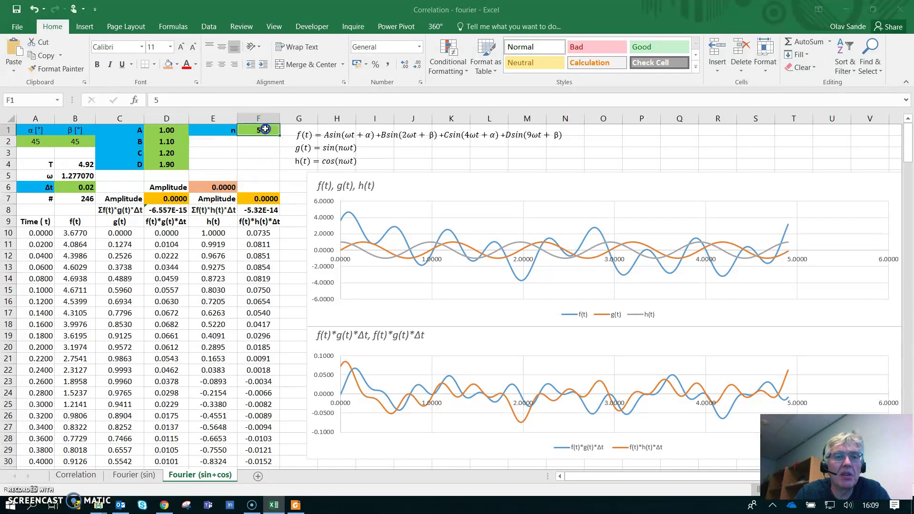
pyautogui.write('3')
pyautogui.press('Return')
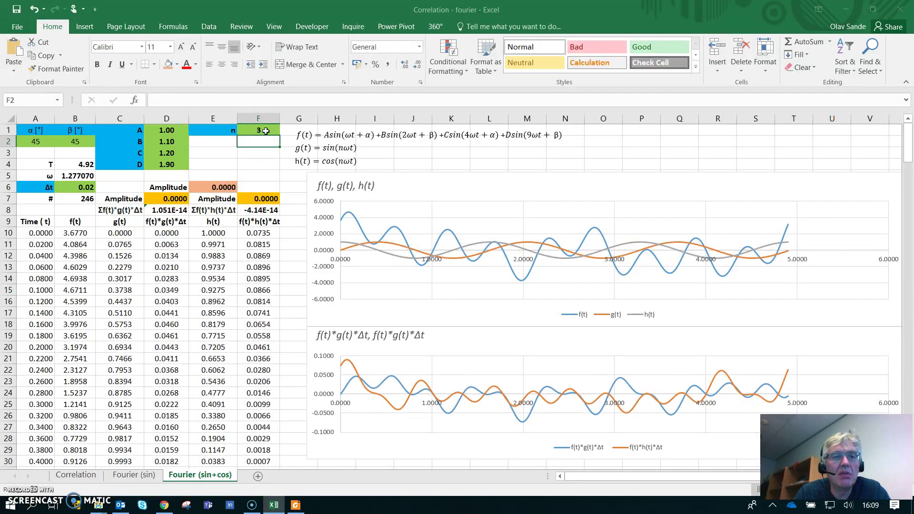
pyautogui.click(265, 129)
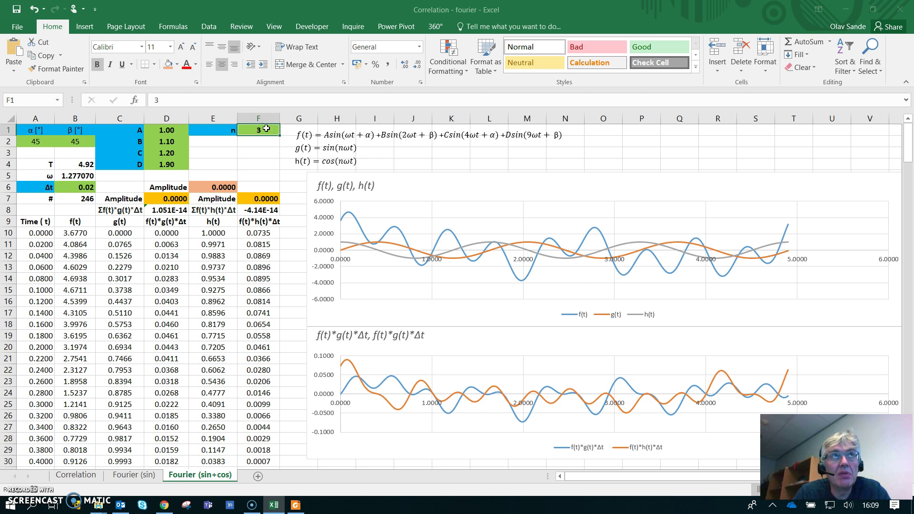
pyautogui.write('6')
pyautogui.click(266, 143)
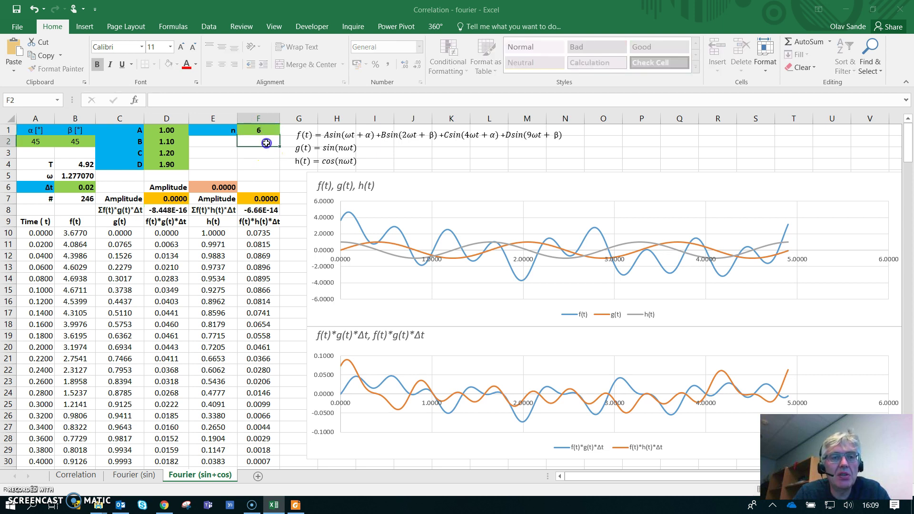
# Step: Try n = 7, then leave the harmonic number at 10
pyautogui.click(266, 128)
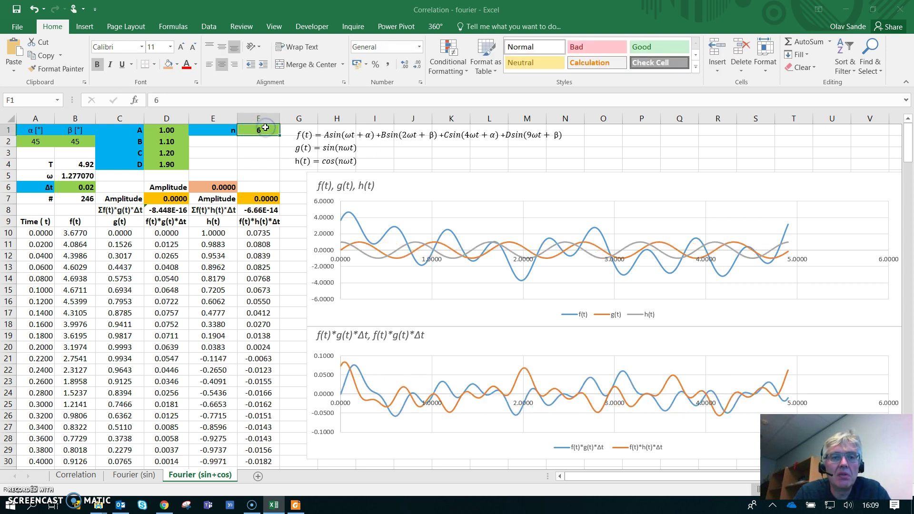
pyautogui.write('7')
pyautogui.click(265, 142)
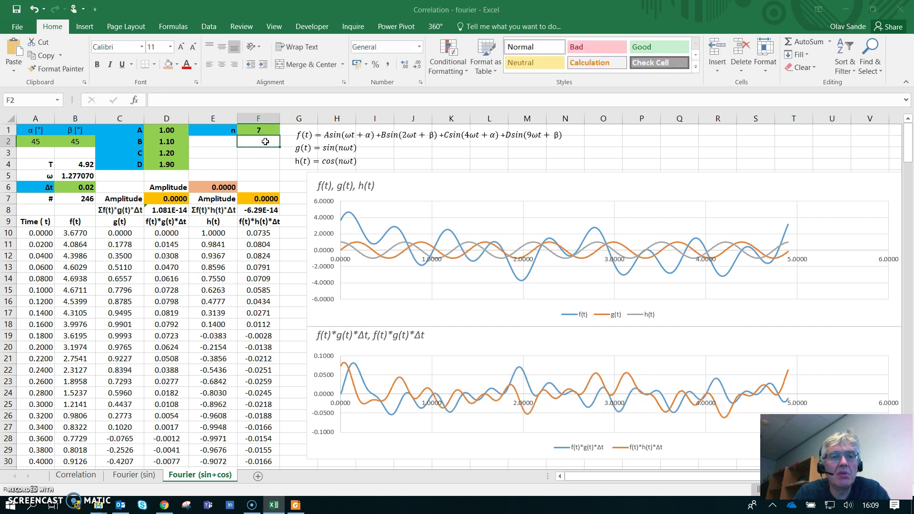
pyautogui.click(258, 131)
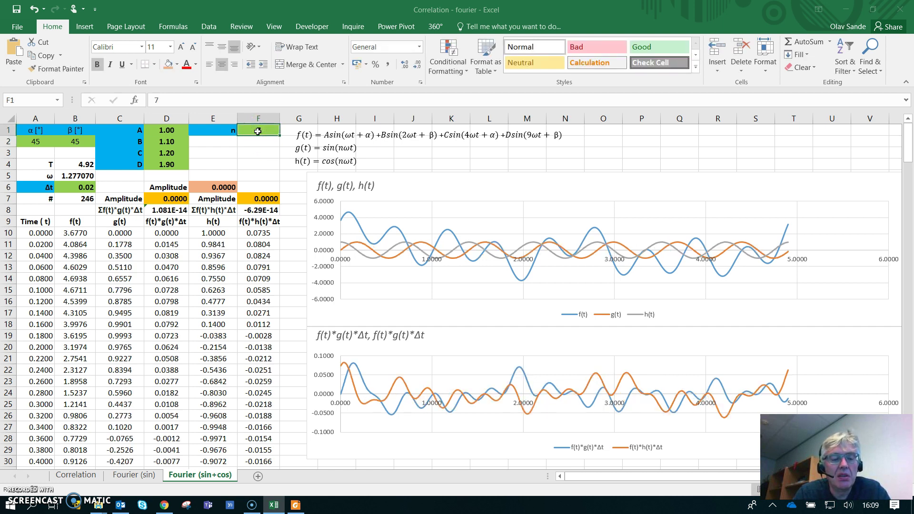
pyautogui.write('10')
pyautogui.click(261, 149)
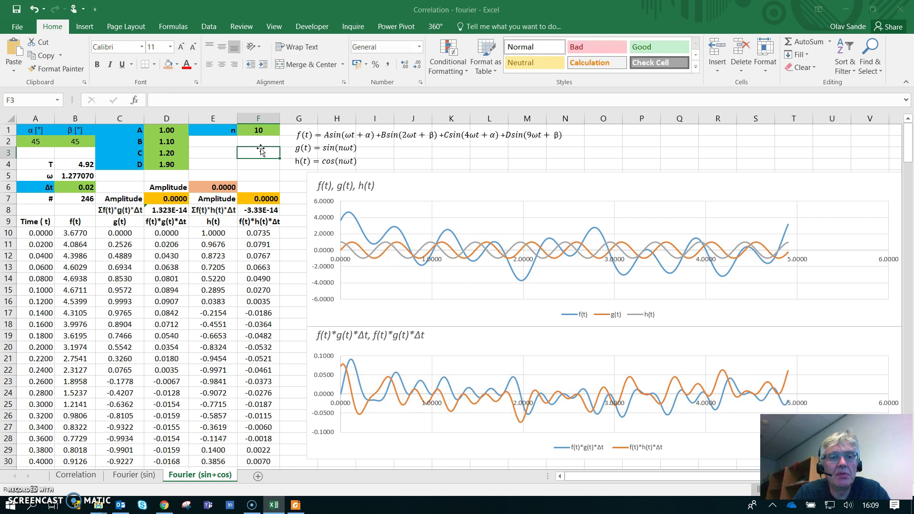
pyautogui.click(250, 131)
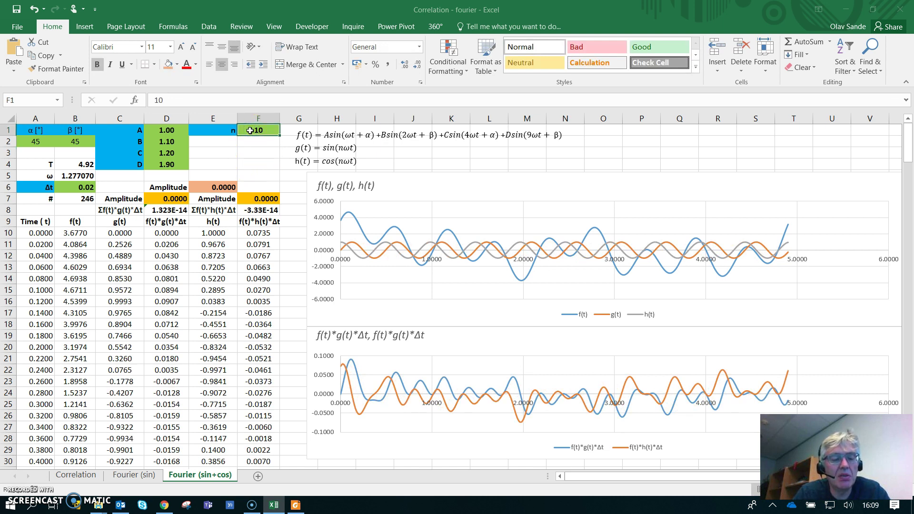
# Step: Try large harmonic numbers 100, 200 and 1000 in F1
pyautogui.write('100')
pyautogui.press('Return')
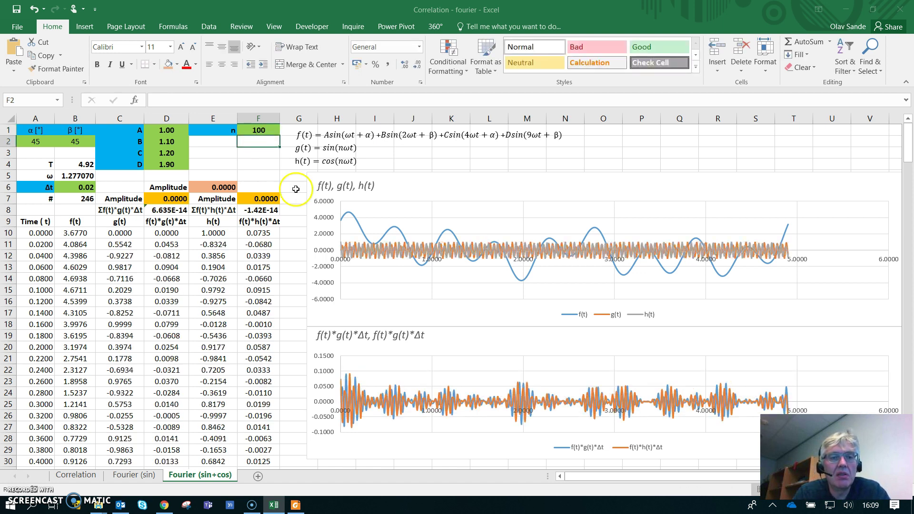
pyautogui.click(261, 129)
pyautogui.write('2')
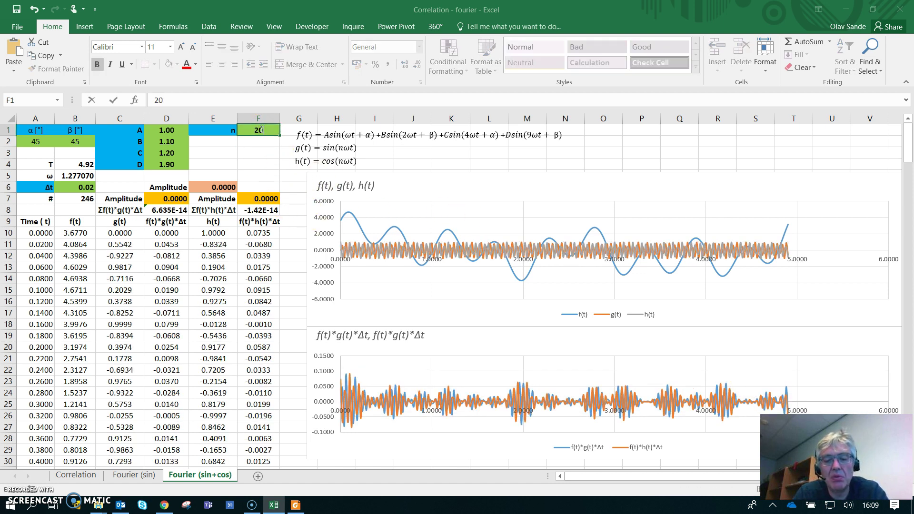
pyautogui.click(258, 151)
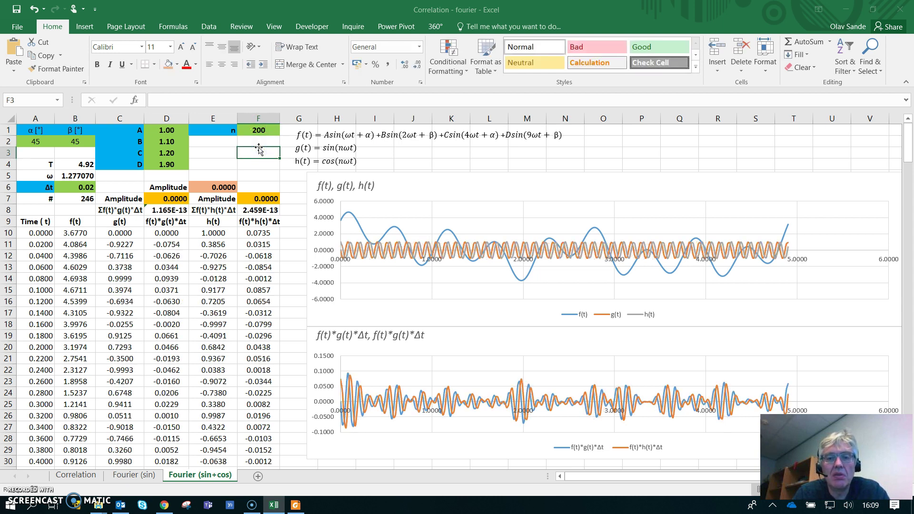
pyautogui.click(251, 129)
pyautogui.write('10')
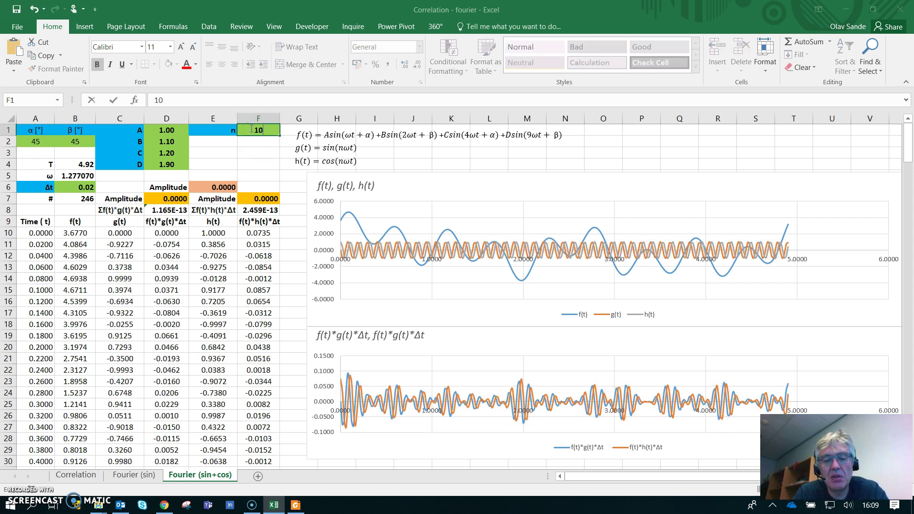
pyautogui.click(256, 146)
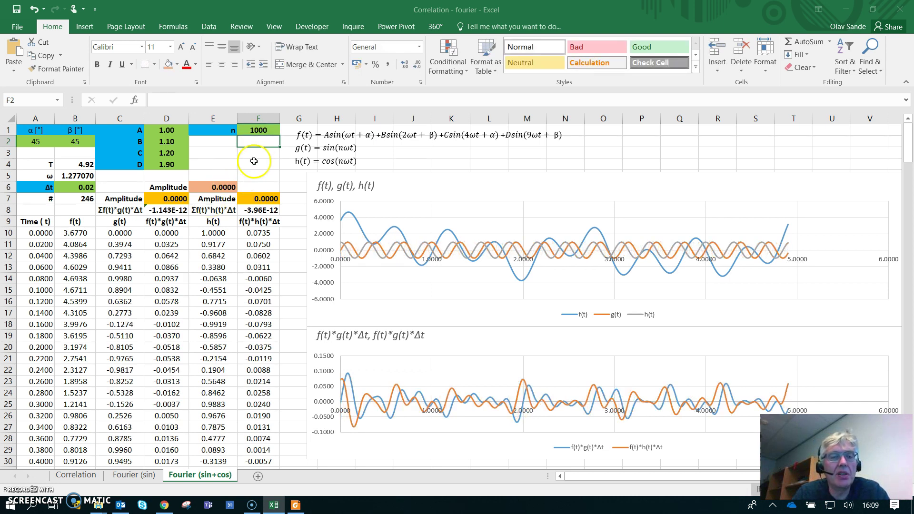
# Step: Set n back to 1 so sine and cosine amplitudes both read 0.7071
pyautogui.click(257, 131)
pyautogui.write('1')
pyautogui.click(257, 149)
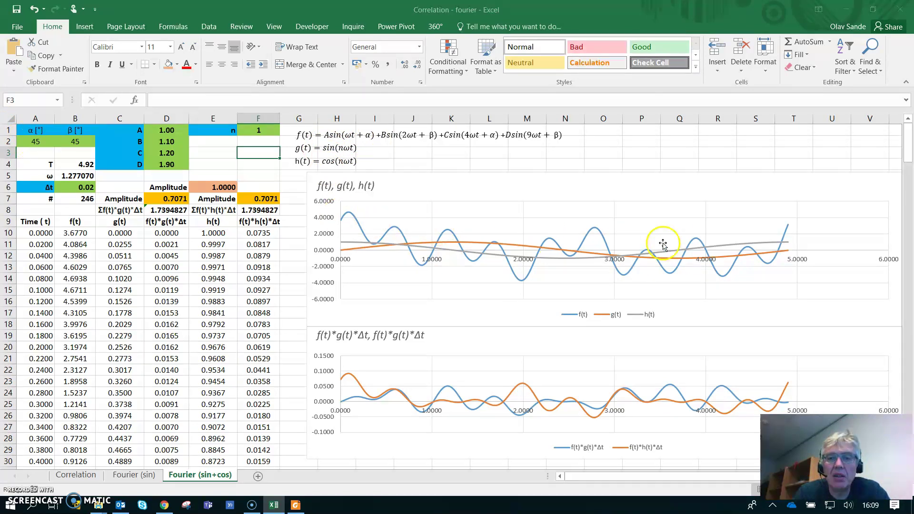
# Step: Enter 0 for coefficients B, C and D in D2, D3 and D4
pyautogui.click(167, 142)
pyautogui.write('0')
pyautogui.press('Return')
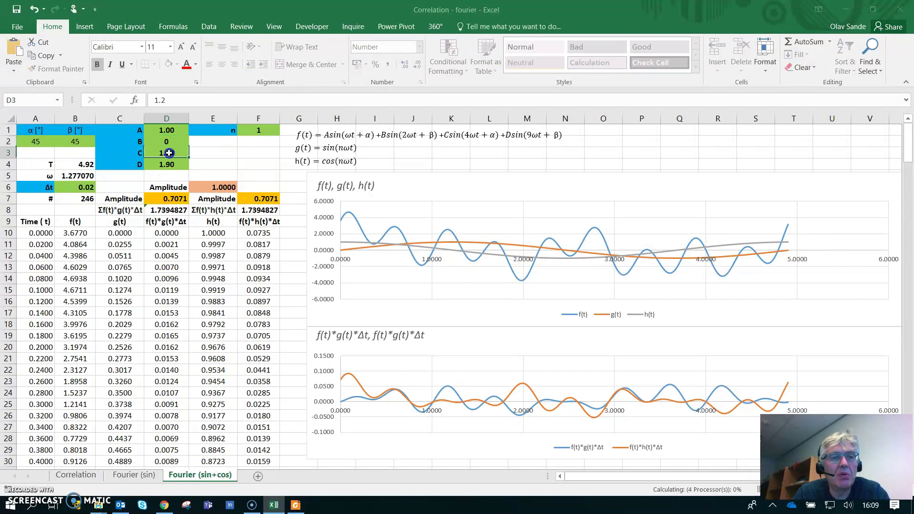
pyautogui.write('0')
pyautogui.press('Return')
pyautogui.write('0')
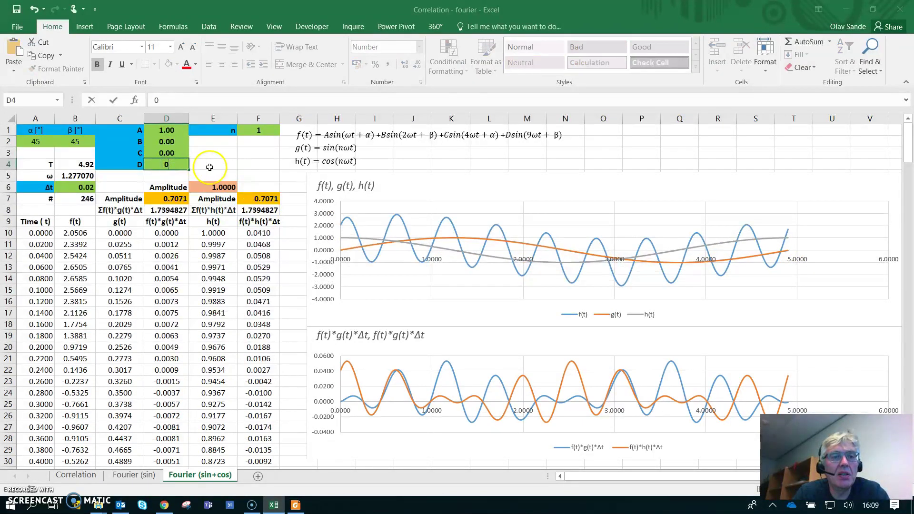
pyautogui.press('Tab')
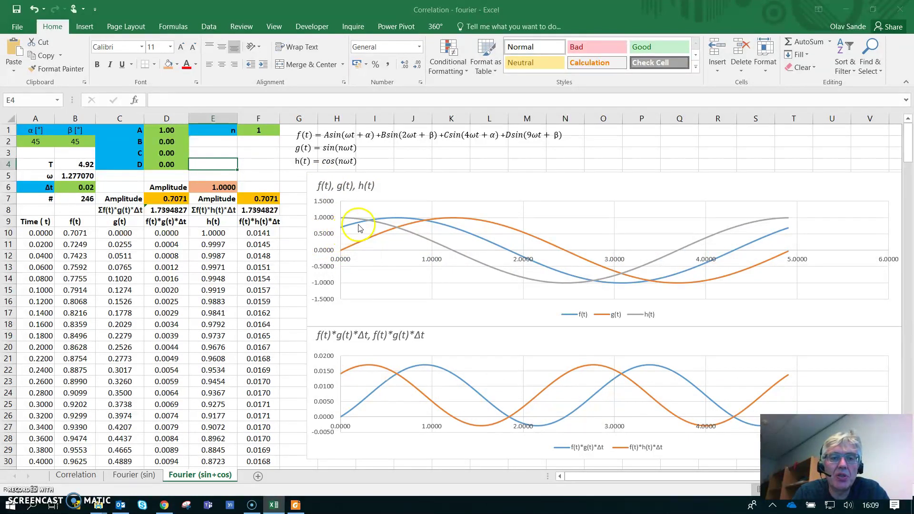
pyautogui.click(39, 143)
pyautogui.write('0')
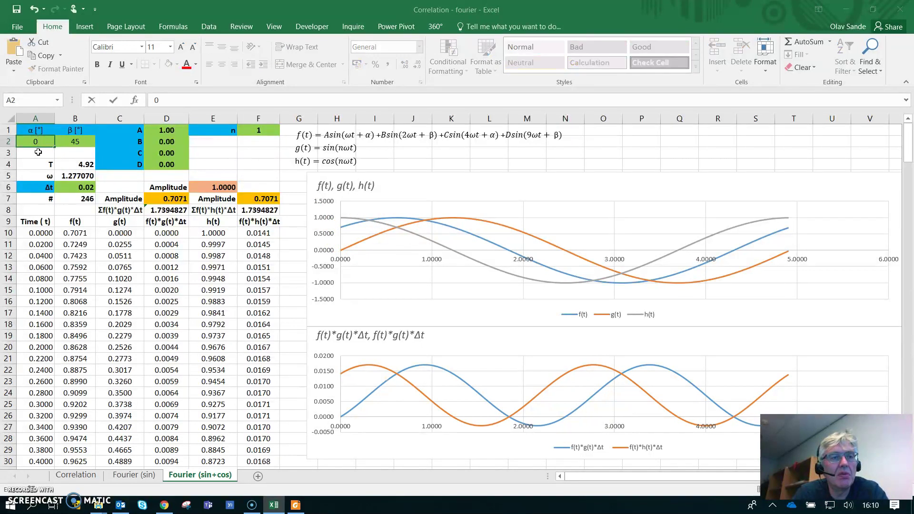
pyautogui.click(38, 152)
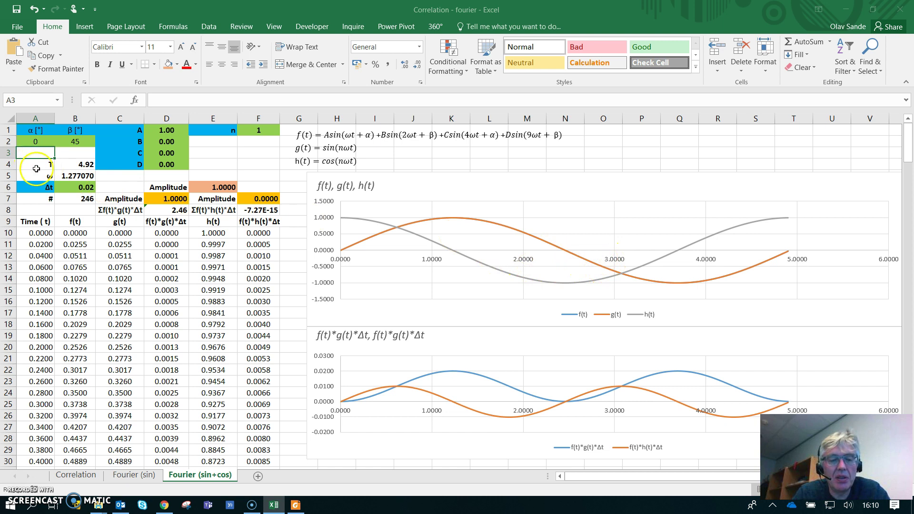
pyautogui.click(40, 143)
pyautogui.write('90')
pyautogui.click(41, 157)
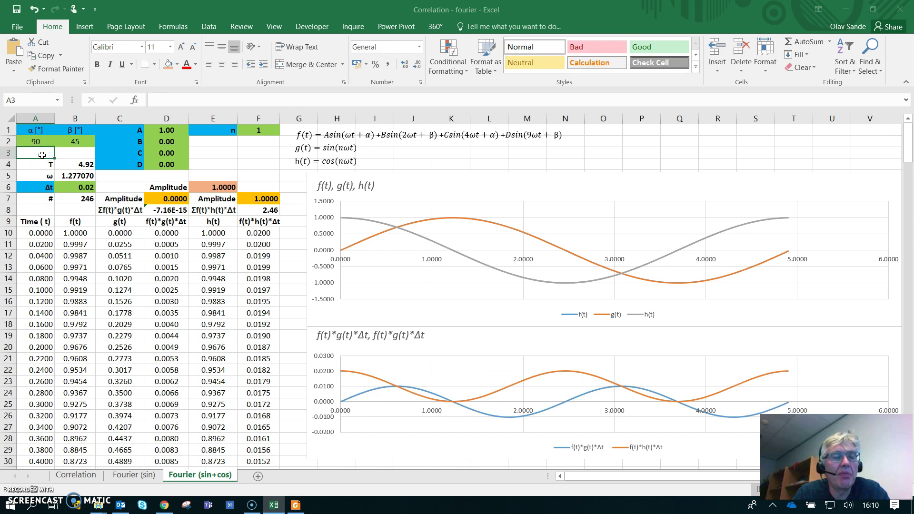
pyautogui.click(41, 143)
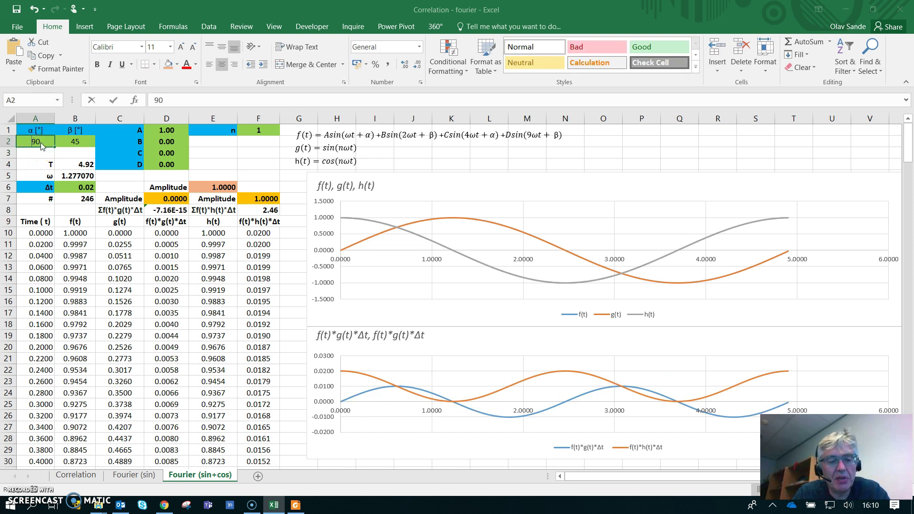
pyautogui.write('45')
pyautogui.click(43, 153)
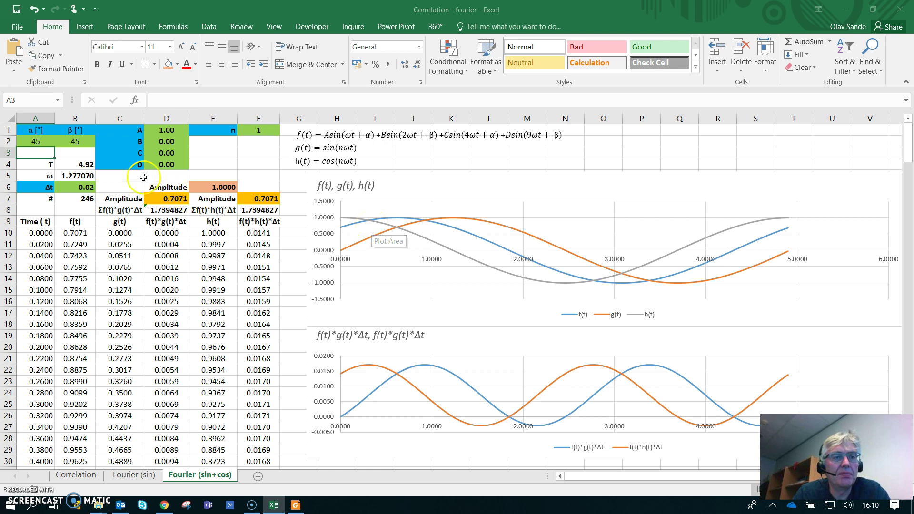
# Step: Enter coefficients B = 1.2, C = 1.4 and D = 1.9 in D2:D4
pyautogui.click(162, 140)
pyautogui.write('1.2')
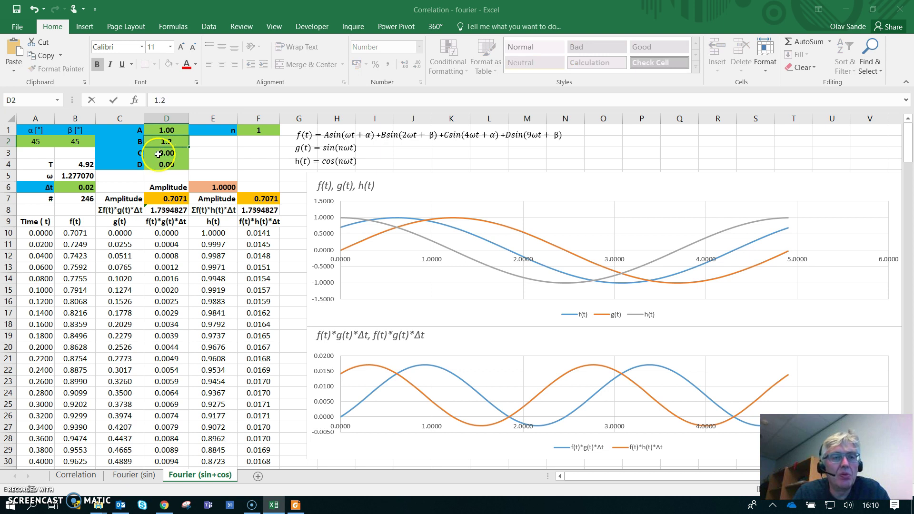
pyautogui.click(159, 153)
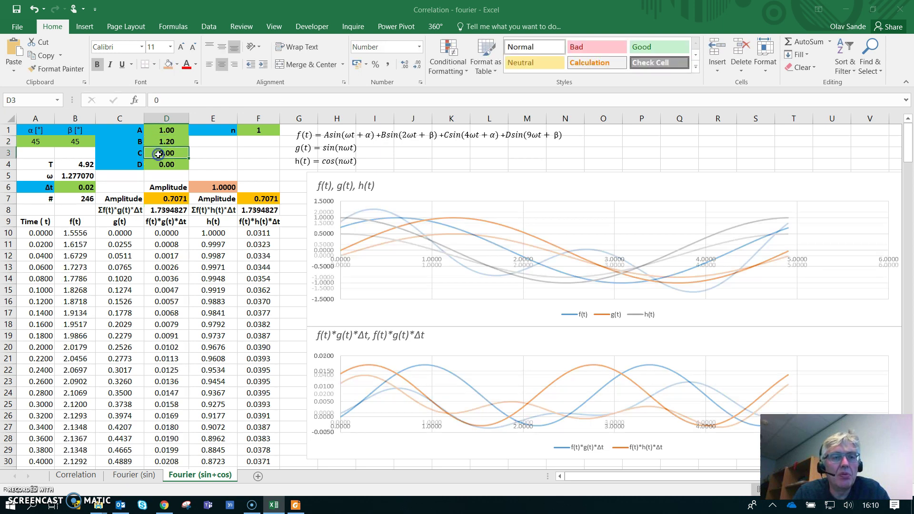
pyautogui.write('1.4')
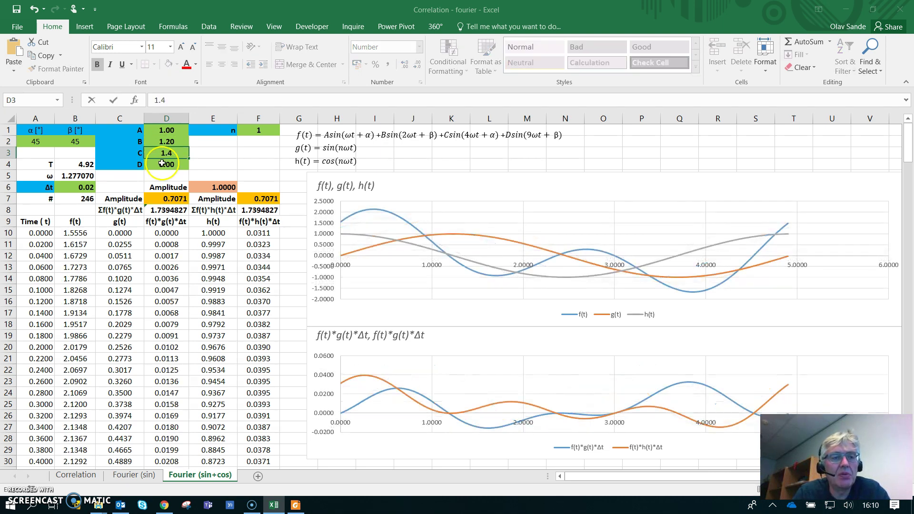
pyautogui.click(164, 165)
pyautogui.write('1.9')
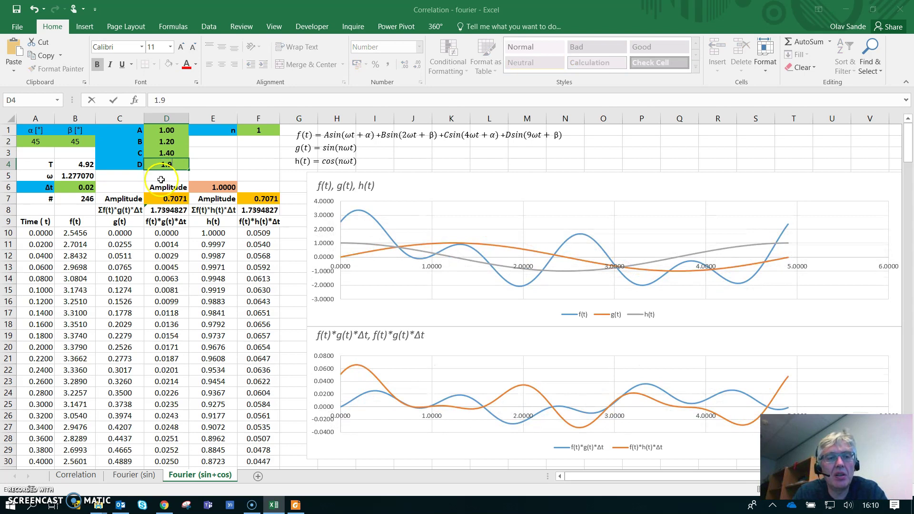
pyautogui.click(161, 179)
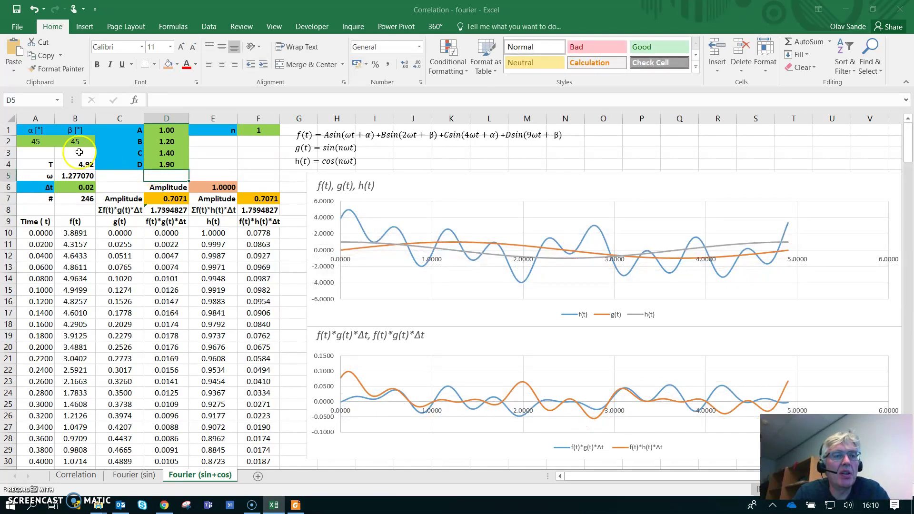
pyautogui.click(39, 140)
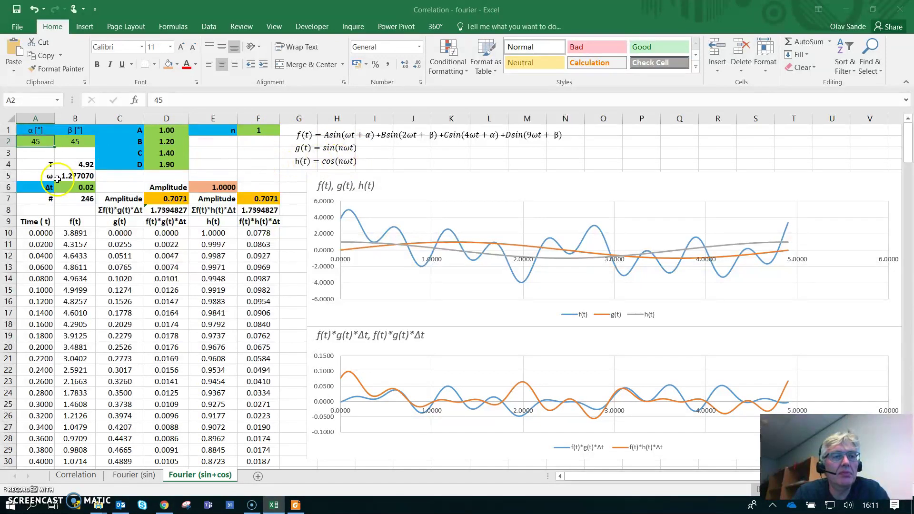
pyautogui.scroll(-1, 178, 316)
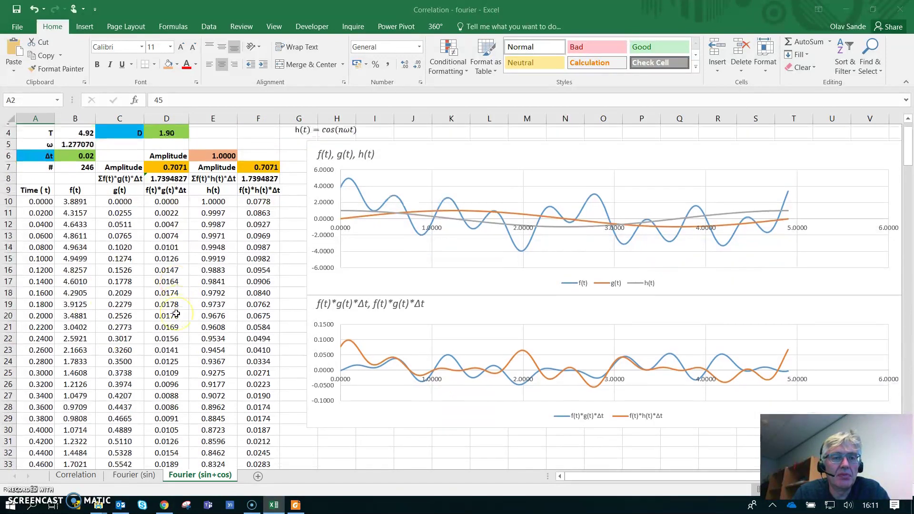
pyautogui.scroll(1, 177, 313)
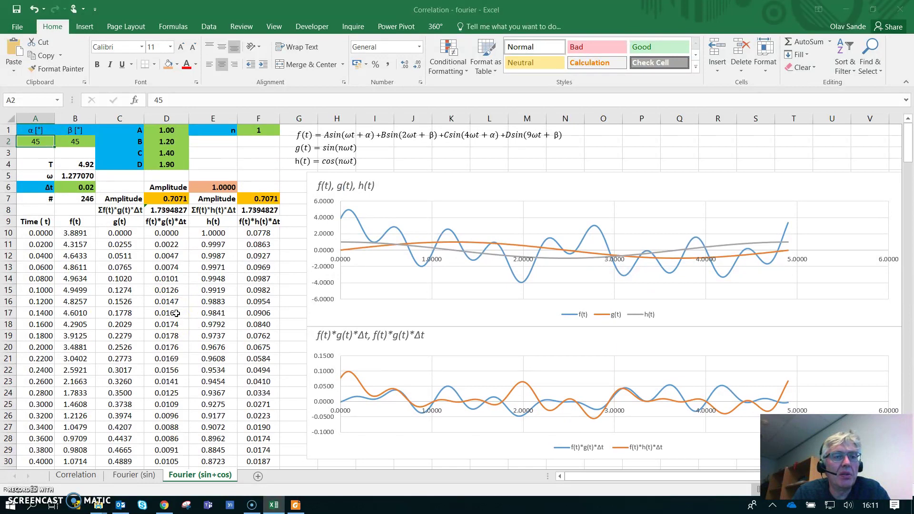